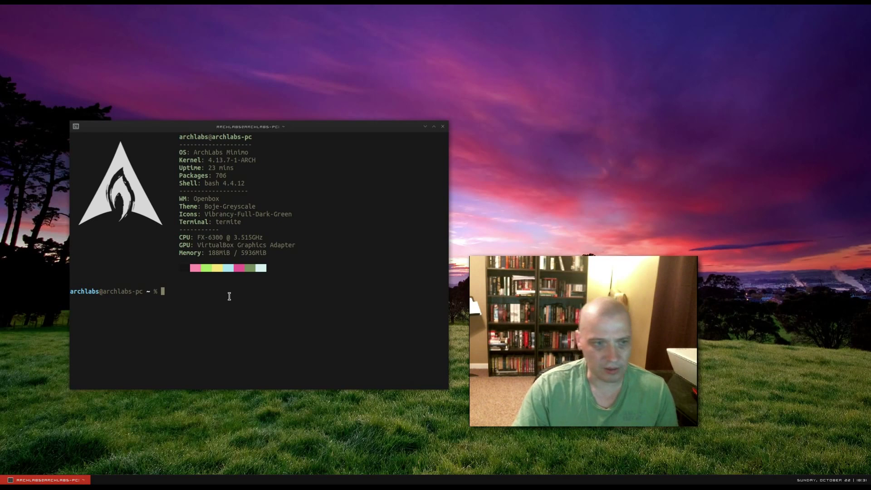
Start calcurse in the terminal and continue past the data loading message
{"action": "type", "text": "calcurse"}
{"action": "key", "text": "Return"}
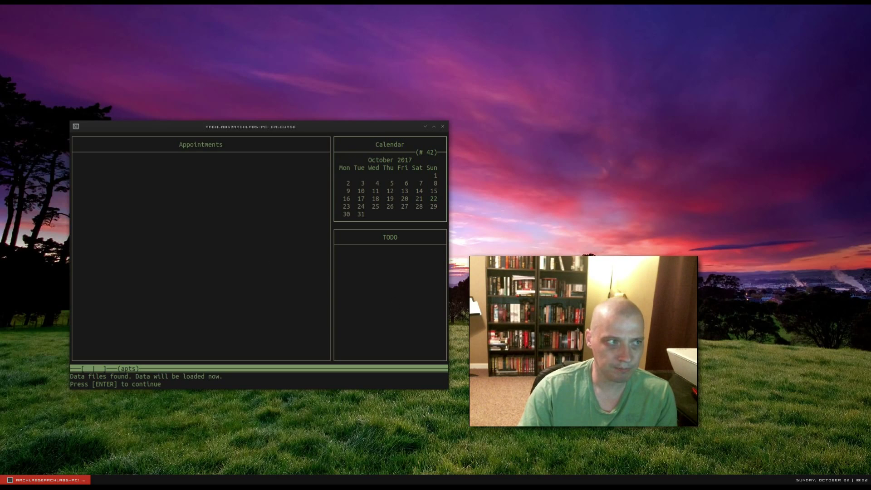
{"action": "key", "text": "Return"}
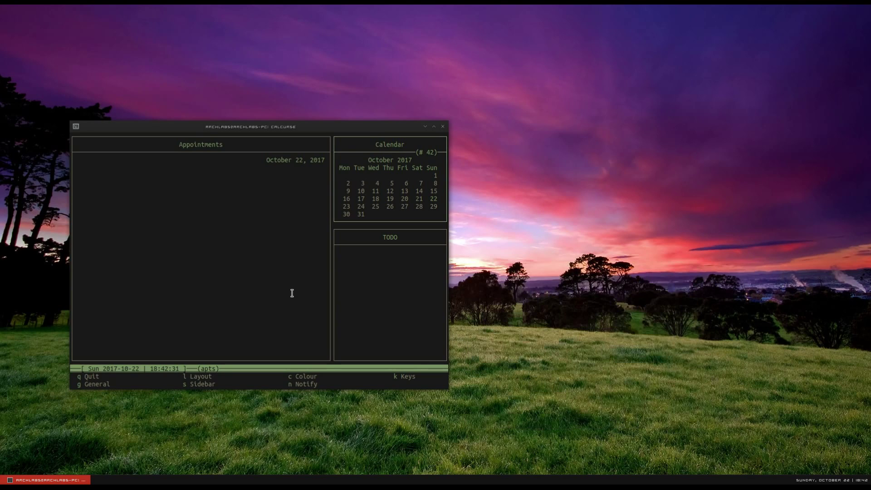
Configure the calcurse layout so TODO fills the left half, with the calendar above the appointments on the right
{"action": "key", "text": "q"}
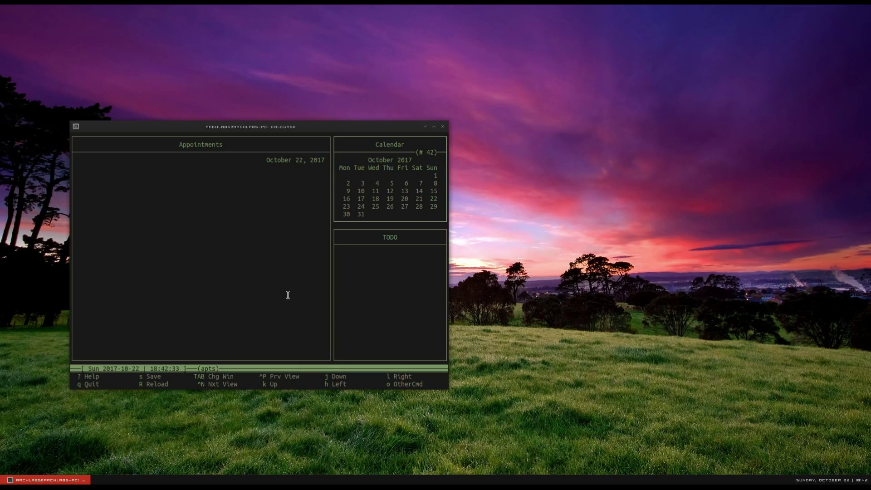
{"action": "key", "text": "o"}
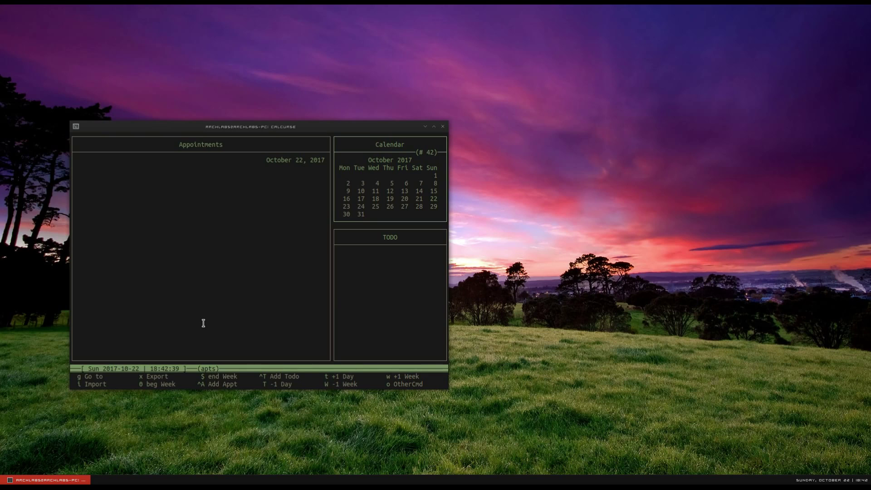
{"action": "key", "text": "o"}
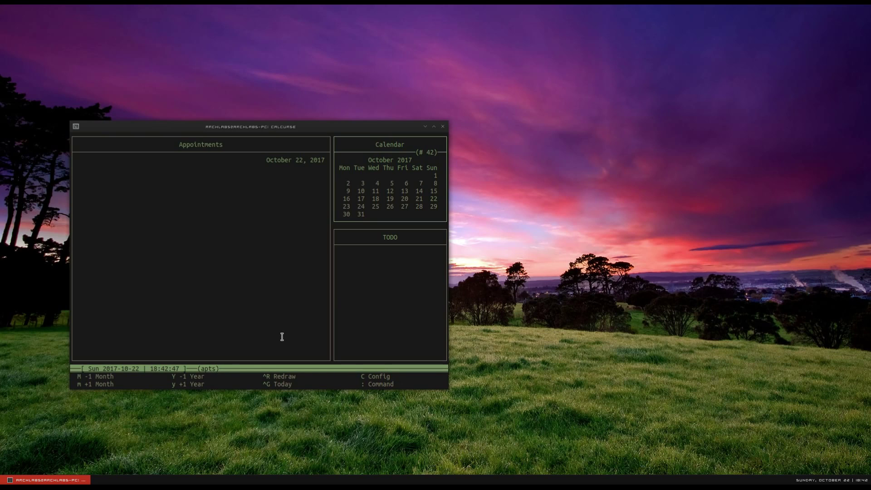
{"action": "key", "text": "C"}
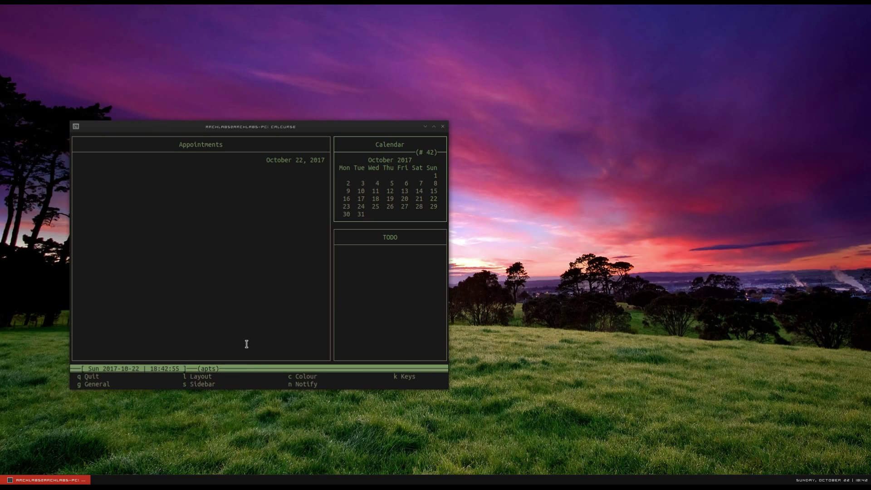
{"action": "key", "text": "l"}
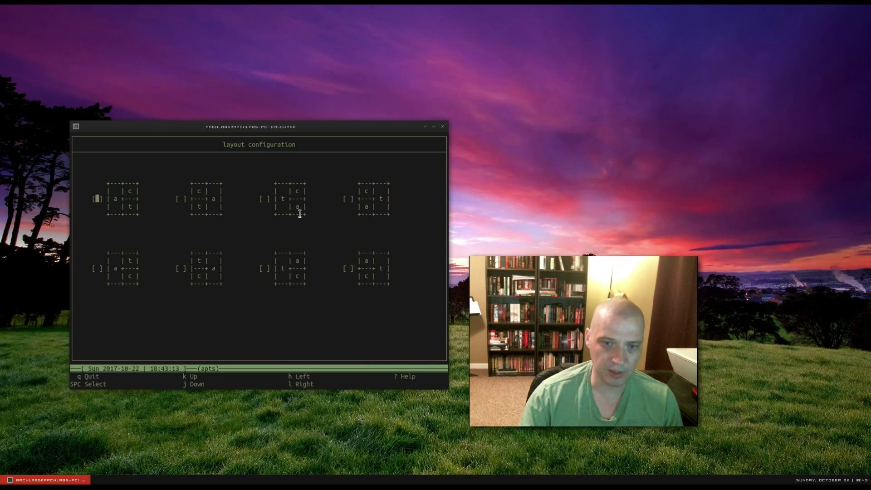
{"action": "key", "text": "l"}
{"action": "key", "text": "l"}
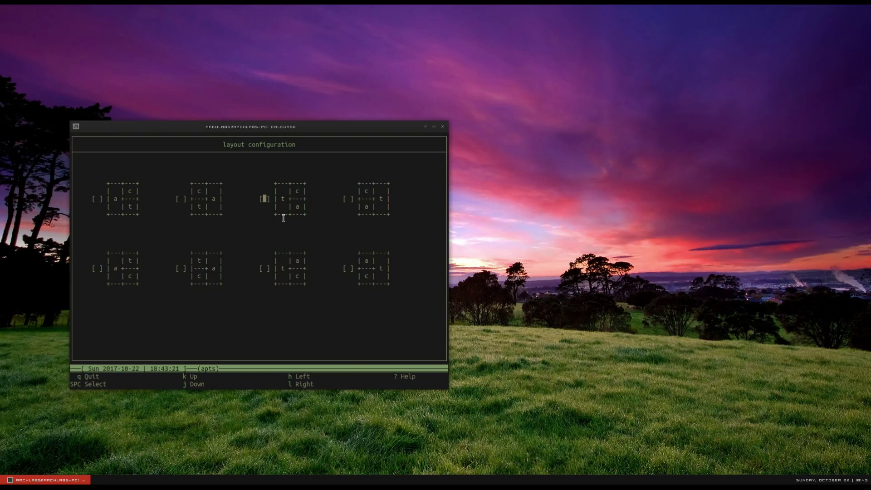
{"action": "key", "text": "space"}
{"action": "key", "text": "q"}
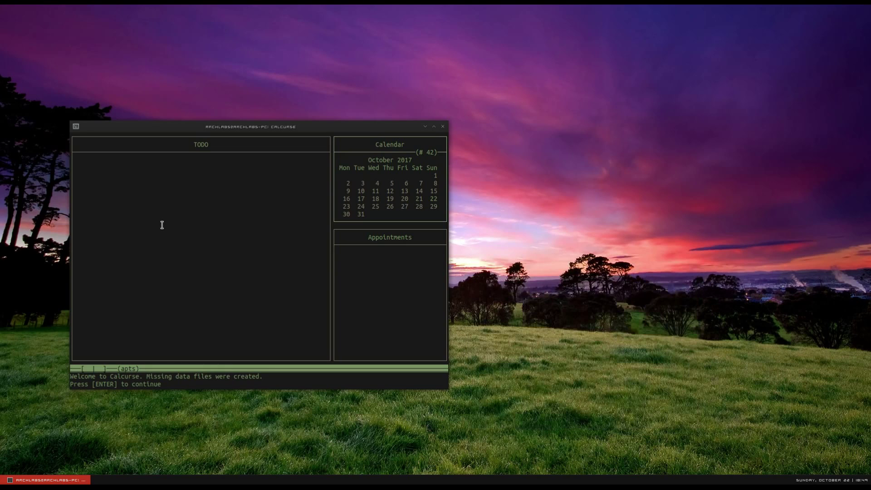
Add the TODO entry "A new TODO item" with priority 1
{"action": "key", "text": "Return"}
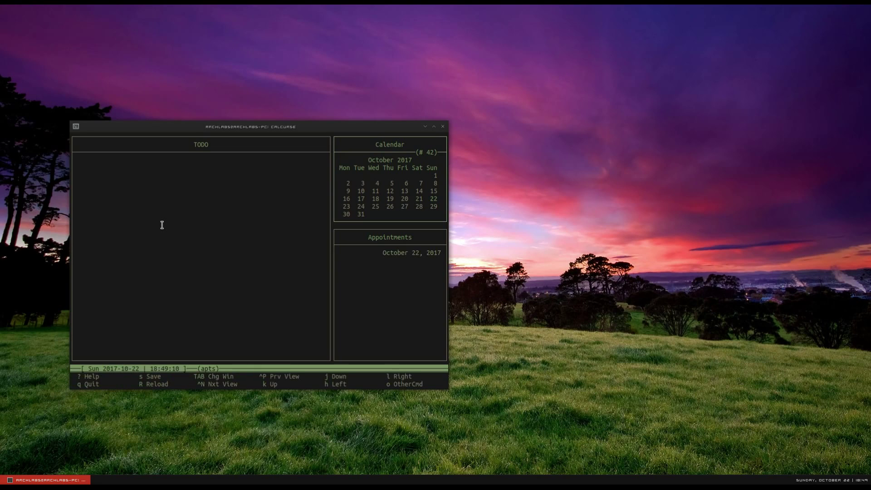
{"action": "key", "text": "ctrl+t"}
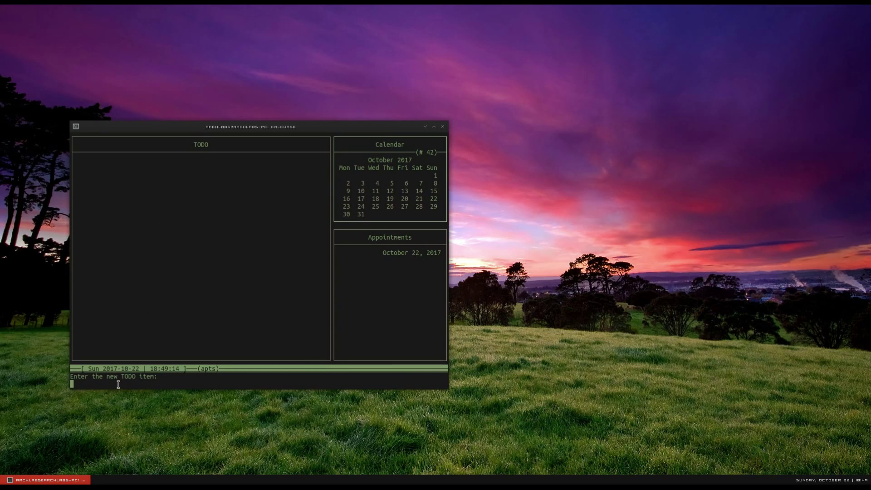
{"action": "type", "text": "A new "}
{"action": "type", "text": "TODO o"}
{"action": "type", "text": "ne"}
{"action": "key", "text": "Return"}
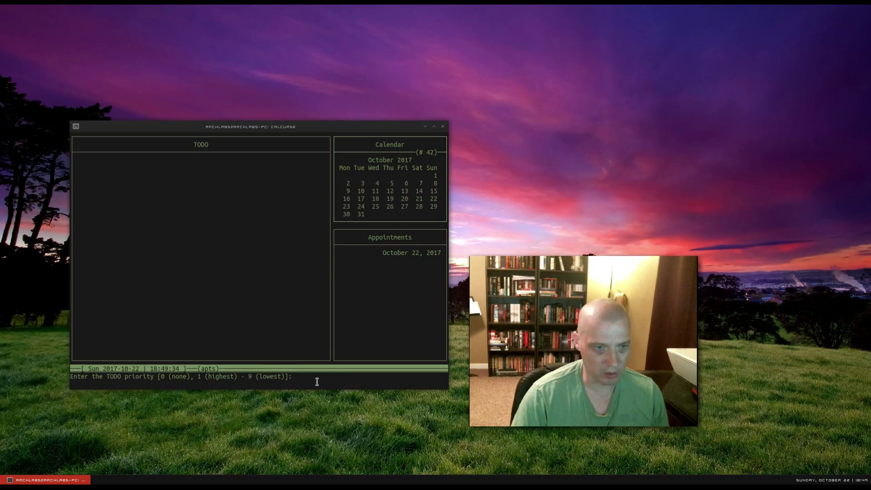
{"action": "type", "text": "1"}
{"action": "key", "text": "Return"}
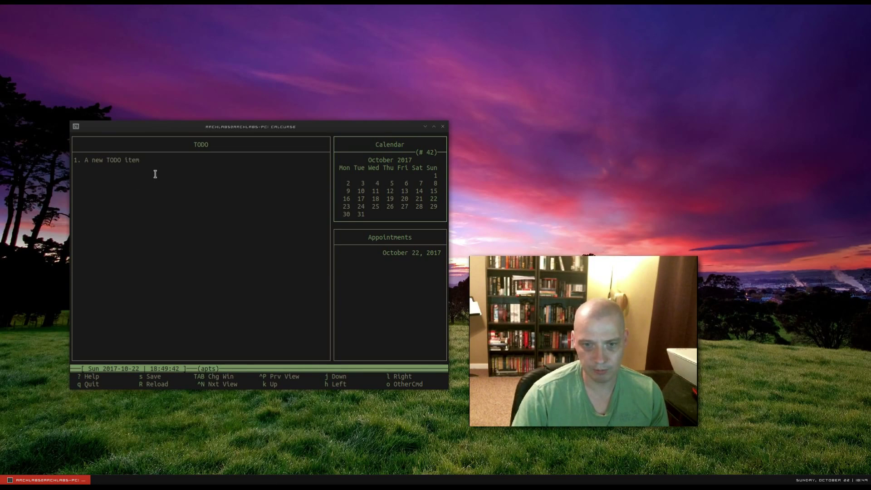
Add another TODO entry, "A second item", leaving its priority blank
{"action": "key", "text": "a"}
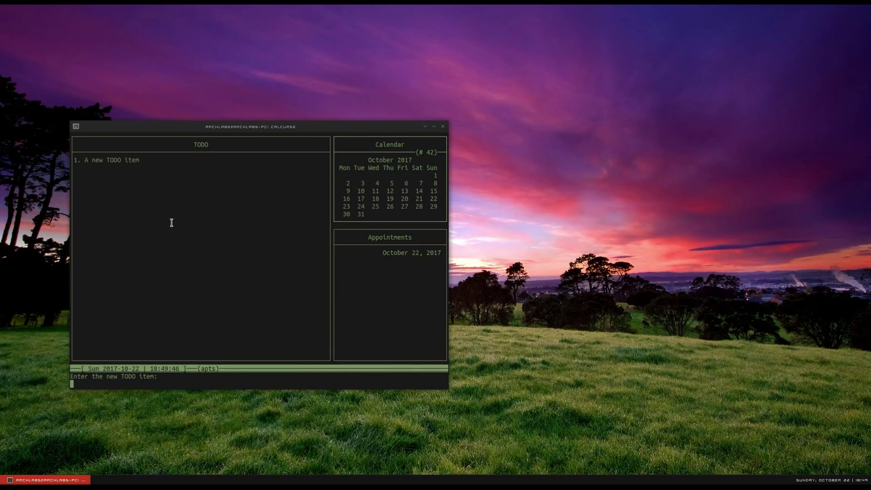
{"action": "type", "text": "A second item"}
{"action": "key", "text": "Return"}
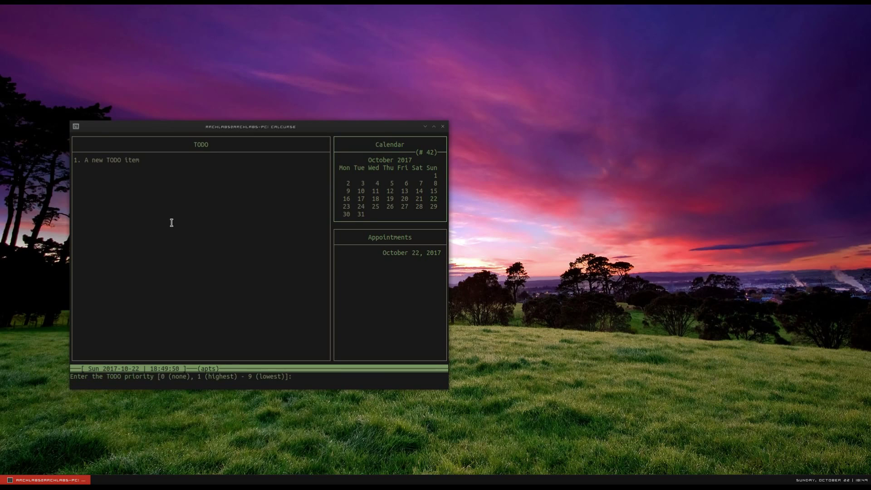
{"action": "key", "text": "Return"}
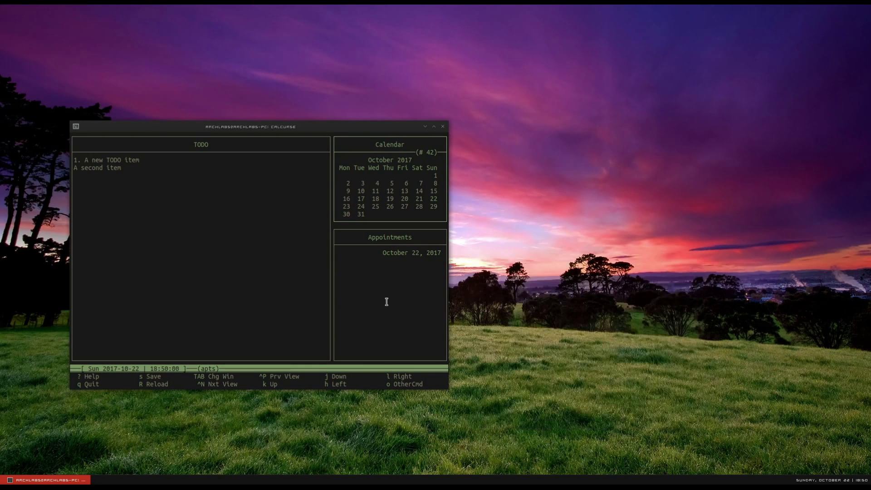
Add an appointment from 11:00 to 11:30 on October 22, 2017 with the description "Business meeting"
{"action": "key", "text": "a"}
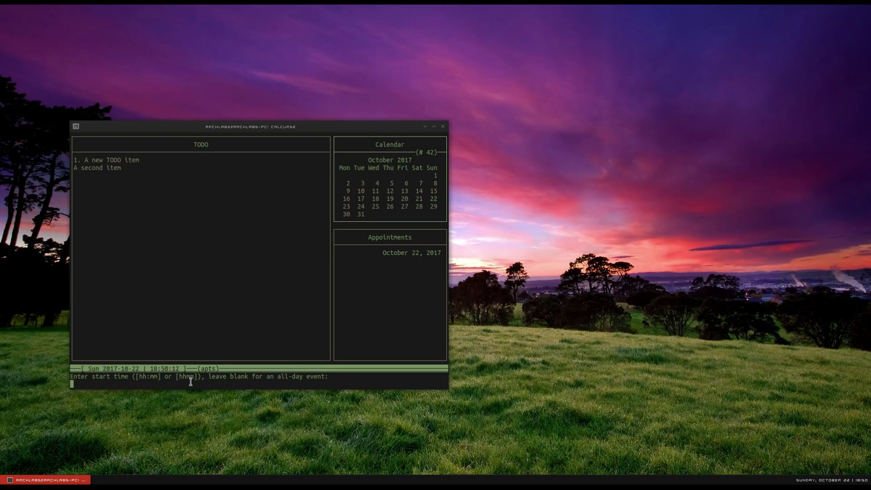
{"action": "type", "text": "1100"}
{"action": "key", "text": "Return"}
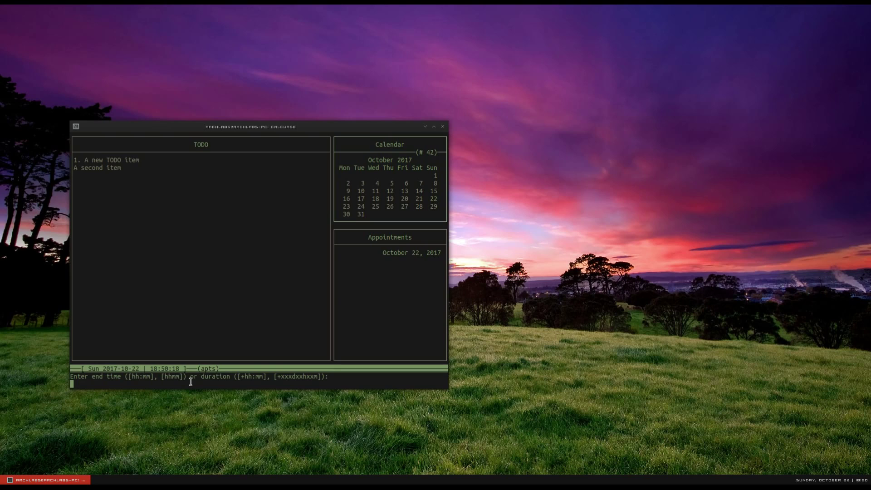
{"action": "type", "text": "1130"}
{"action": "key", "text": "Return"}
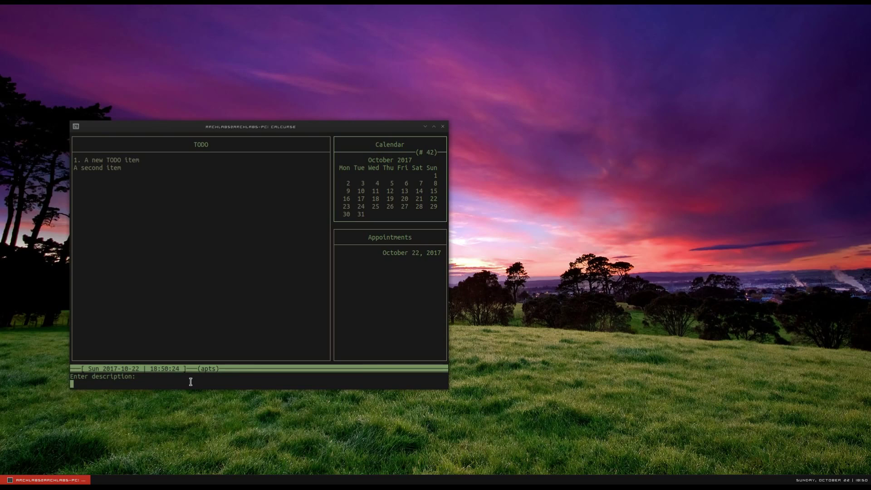
{"action": "type", "text": "Business meeting"}
{"action": "key", "text": "Return"}
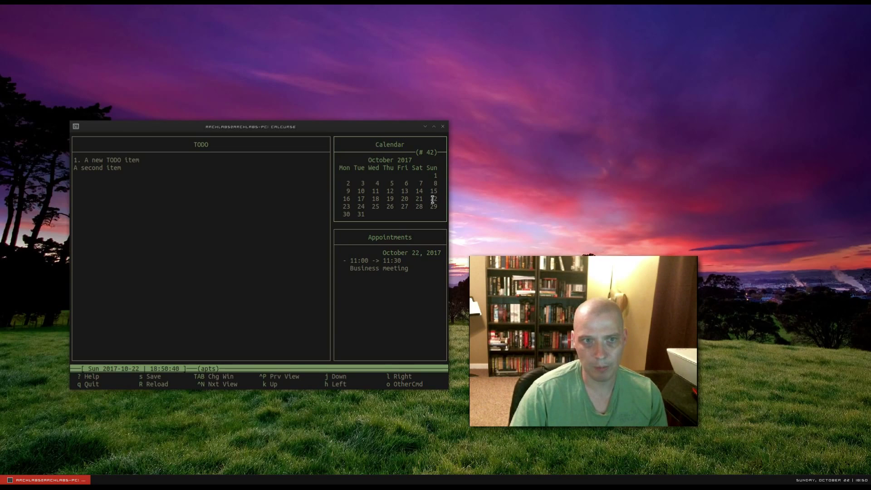
Browse other October 2017 days in the calendar and return to October 22 to review its appointment
{"action": "key", "text": "k"}
{"action": "key", "text": "j"}
{"action": "key", "text": "h"}
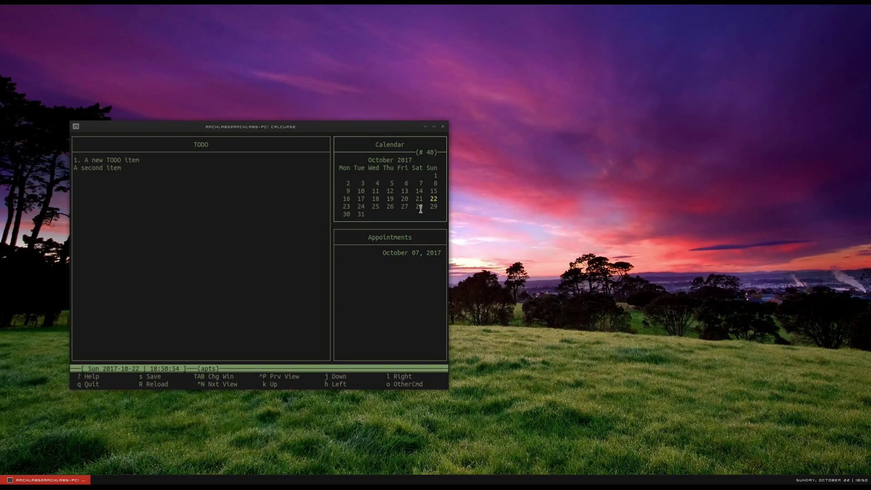
{"action": "key", "text": "l"}
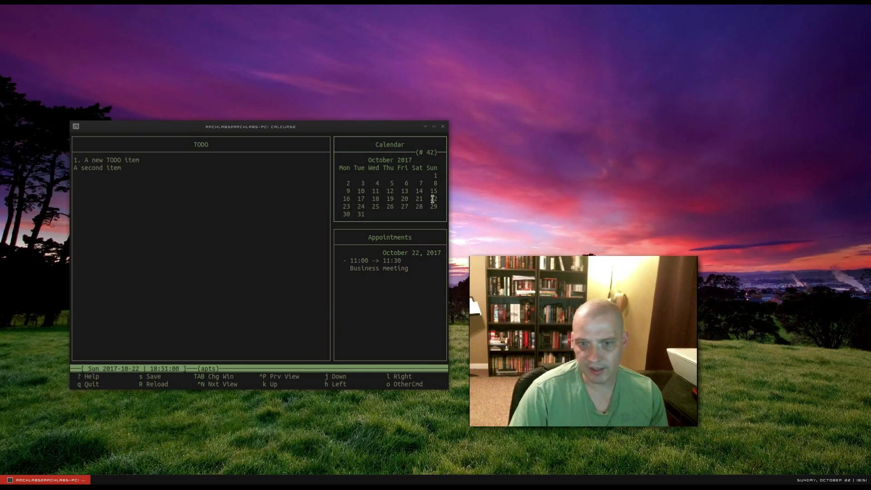
{"action": "key", "text": "Up"}
{"action": "key", "text": "Down"}
{"action": "key", "text": "Right"}
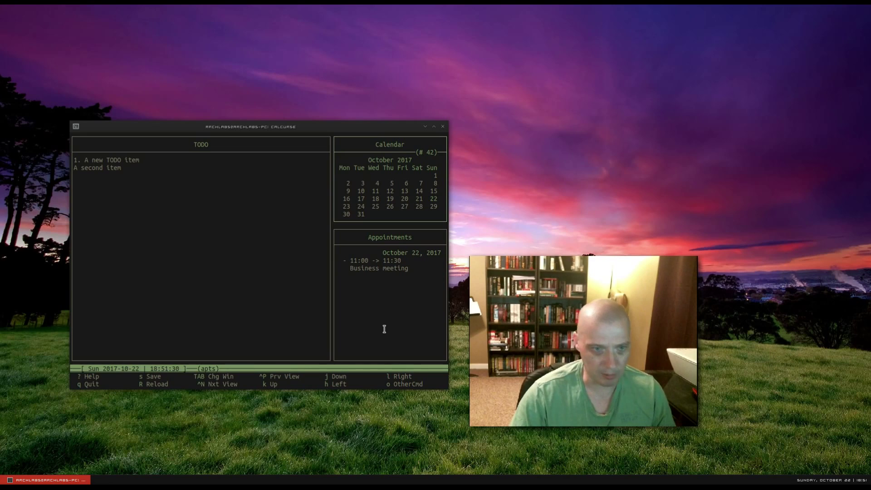
Save the calendar and TODO data, then quit calcurse and confirm the exit
{"action": "key", "text": "s"}
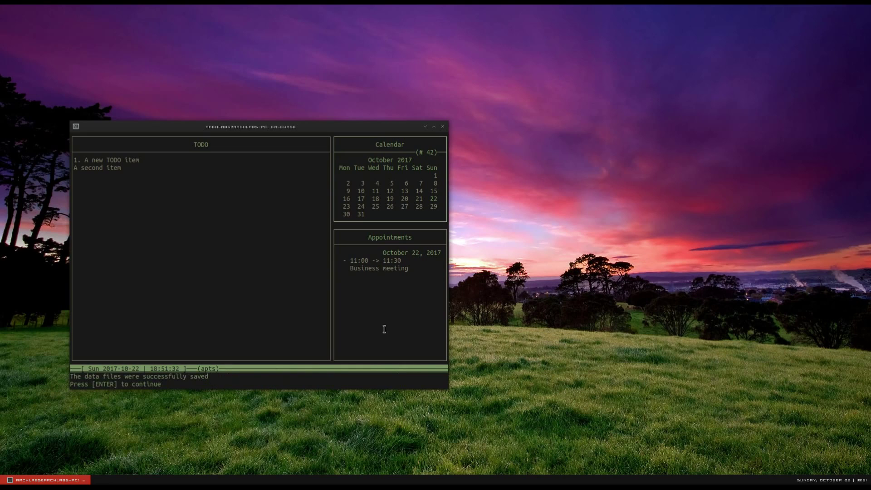
{"action": "key", "text": "Return"}
{"action": "key", "text": "q"}
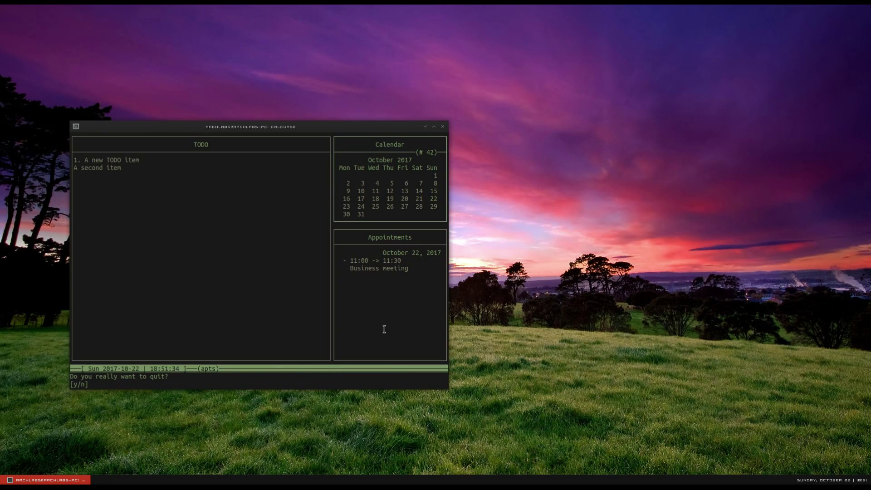
{"action": "key", "text": "y"}
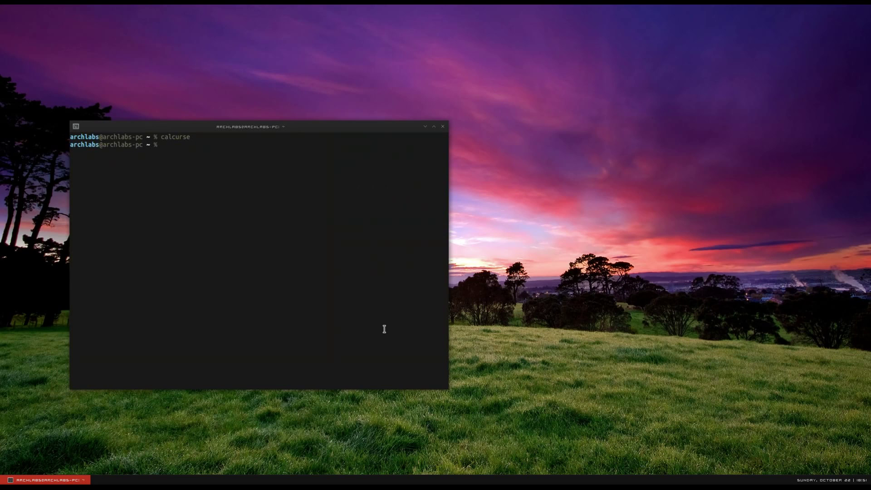
Print the current day's appointments in the terminal with calcurse -a
{"action": "type", "text": "calcurse -a"}
{"action": "key", "text": "Return"}
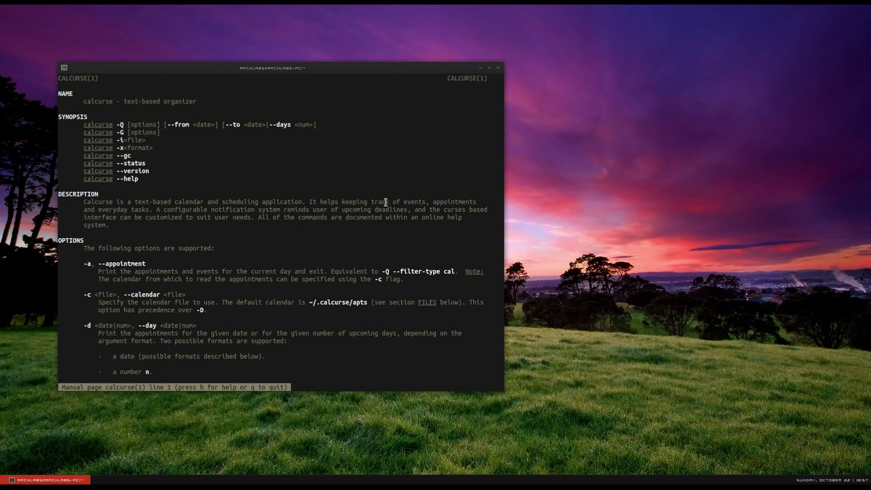
Read through the calcurse manual page, covering the command-line options, filter options, formatting options and format strings
{"action": "scroll", "coordinate": [386, 202], "scroll_direction": "down", "scroll_amount": 3}
{"action": "scroll", "coordinate": [386, 202], "scroll_direction": "down", "scroll_amount": 10}
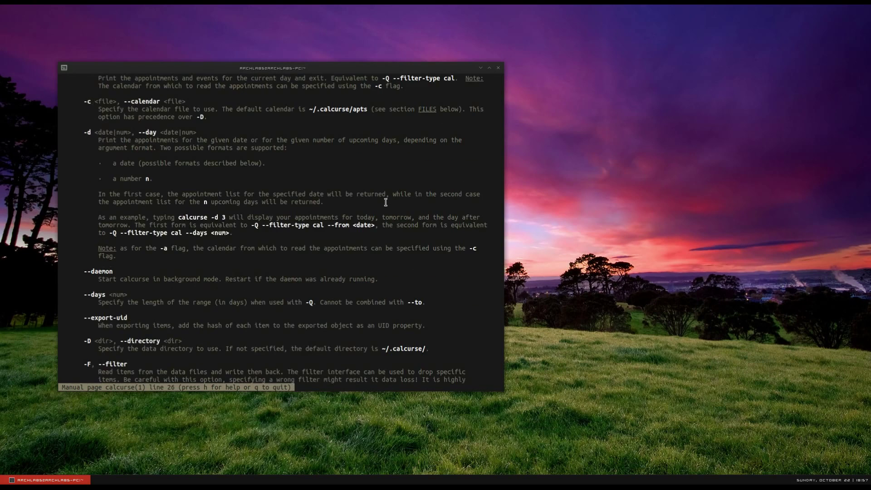
{"action": "scroll", "coordinate": [386, 202], "scroll_direction": "down", "scroll_amount": 2}
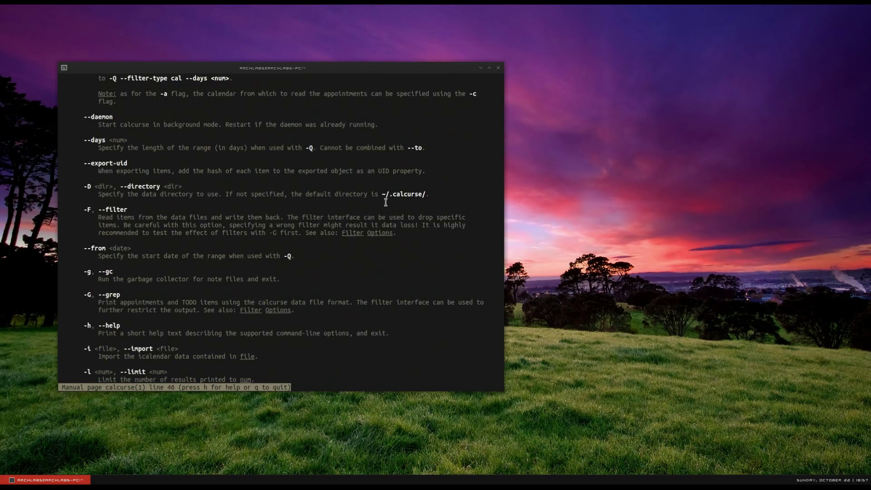
{"action": "scroll", "coordinate": [386, 202], "scroll_direction": "down", "scroll_amount": 5}
{"action": "scroll", "coordinate": [386, 202], "scroll_direction": "down", "scroll_amount": 17}
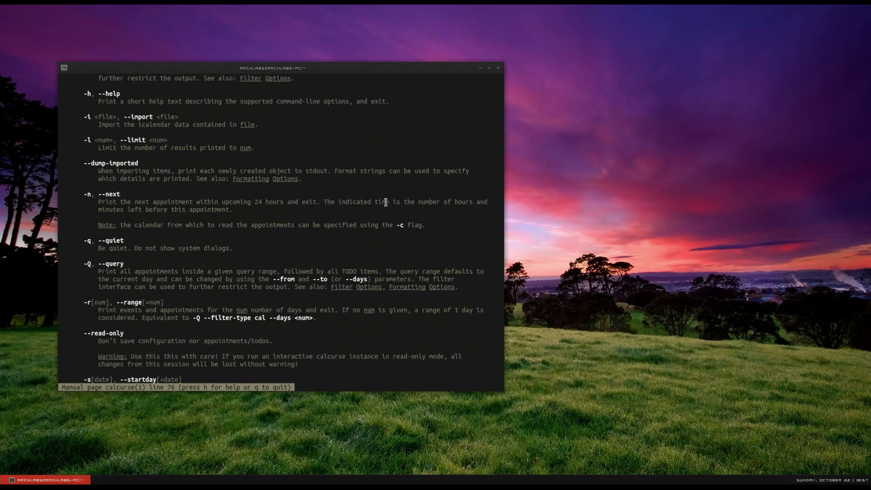
{"action": "scroll", "coordinate": [386, 202], "scroll_direction": "down", "scroll_amount": 7}
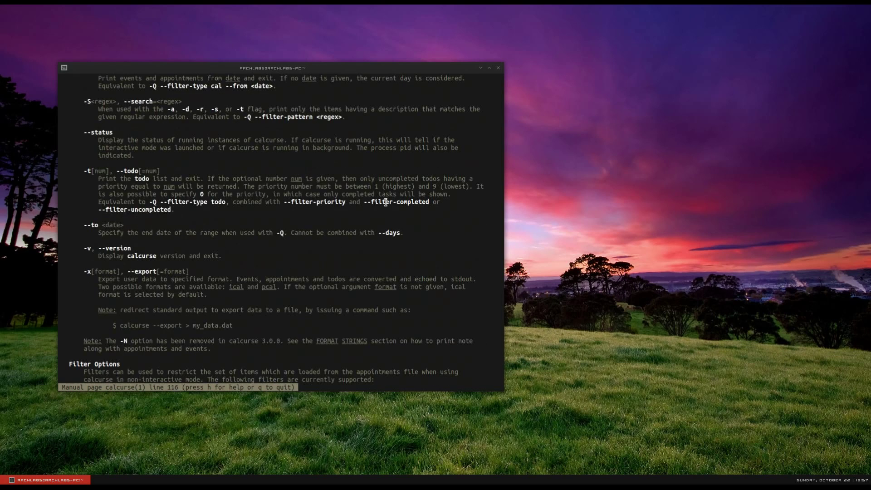
{"action": "scroll", "coordinate": [386, 202], "scroll_direction": "down", "scroll_amount": 17}
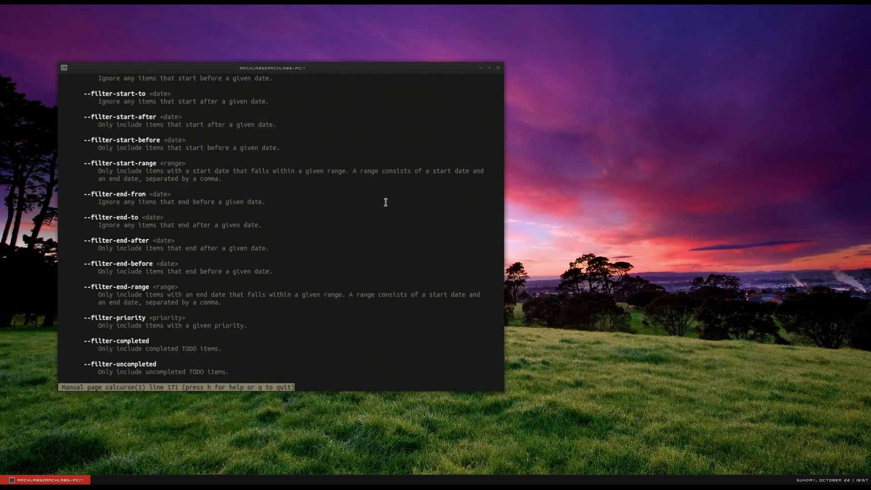
{"action": "scroll", "coordinate": [385, 201], "scroll_direction": "down", "scroll_amount": 5}
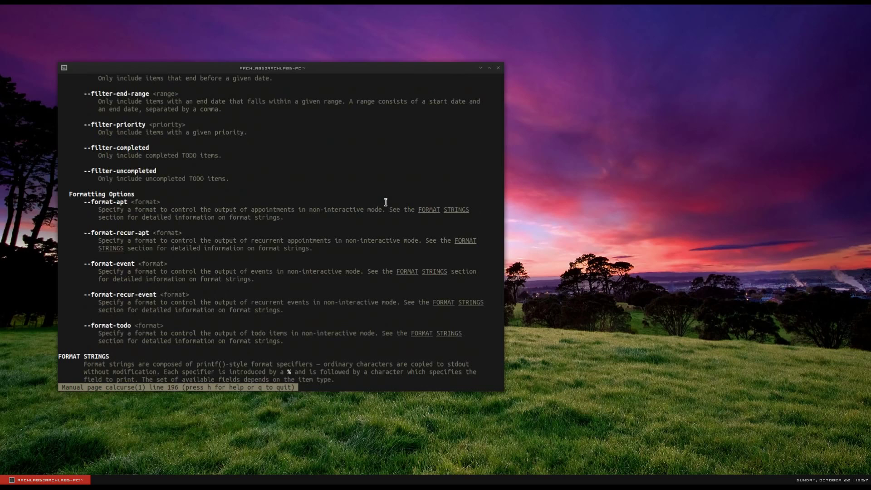
{"action": "scroll", "coordinate": [385, 202], "scroll_direction": "down", "scroll_amount": 13}
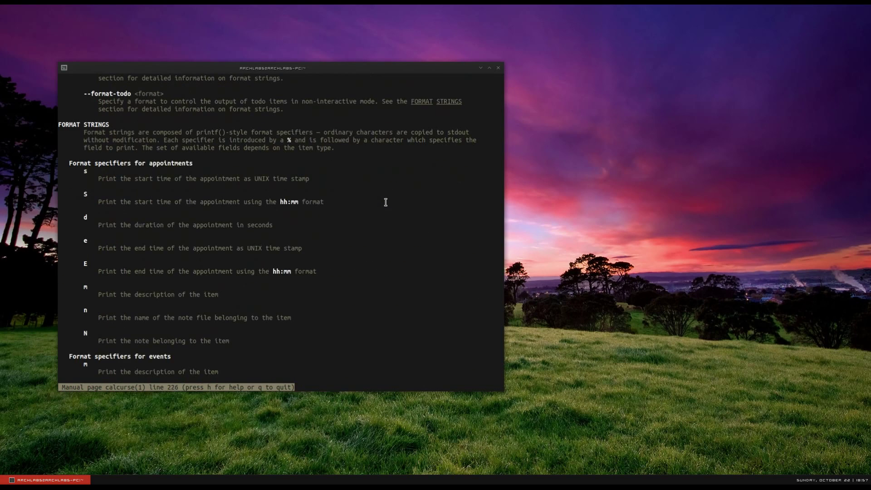
{"action": "scroll", "coordinate": [386, 202], "scroll_direction": "down", "scroll_amount": 5}
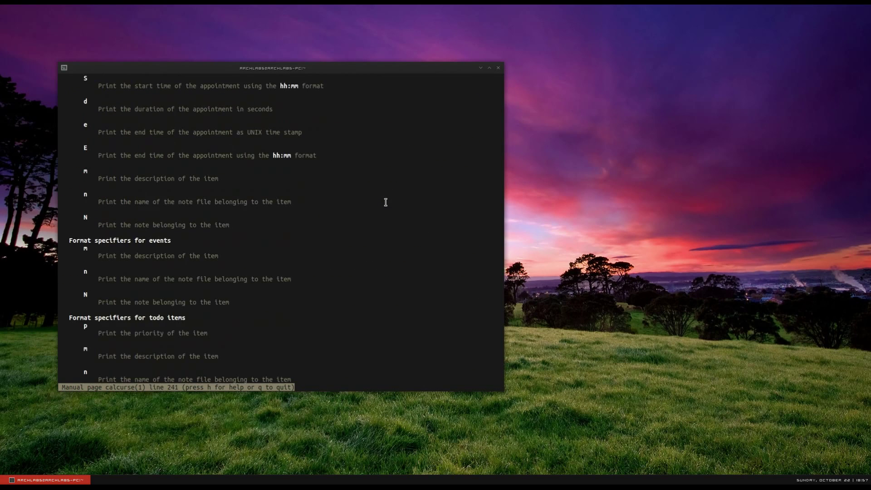
Read the rest of the calcurse manual page, from the format specifiers and examples through hooks, configuration and files to its end
{"action": "scroll", "coordinate": [385, 202], "scroll_direction": "down", "scroll_amount": 17}
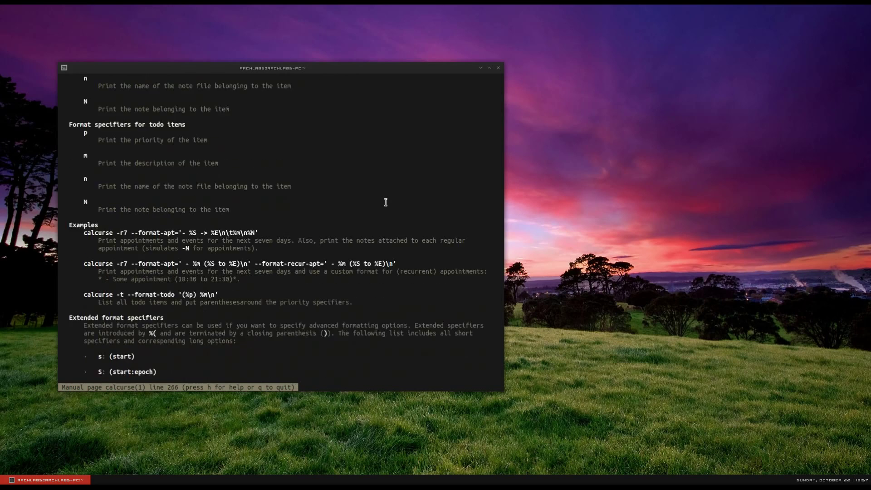
{"action": "scroll", "coordinate": [385, 202], "scroll_direction": "down", "scroll_amount": 20}
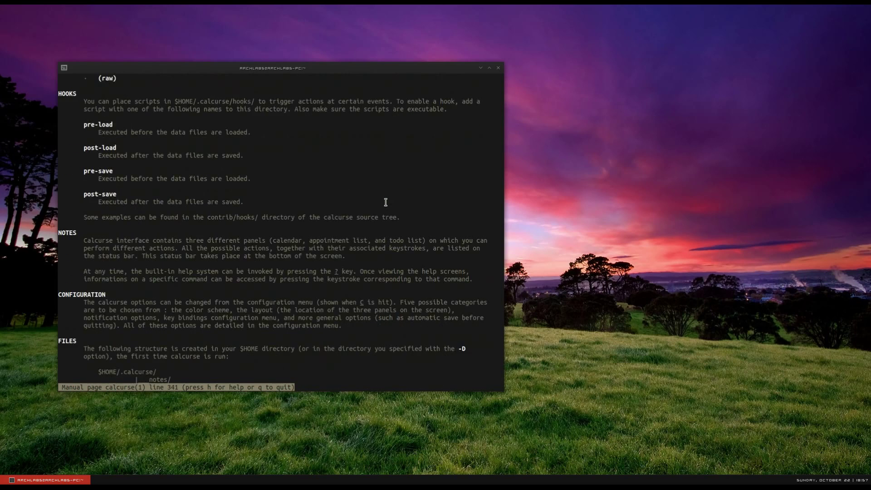
{"action": "scroll", "coordinate": [386, 202], "scroll_direction": "down", "scroll_amount": 10}
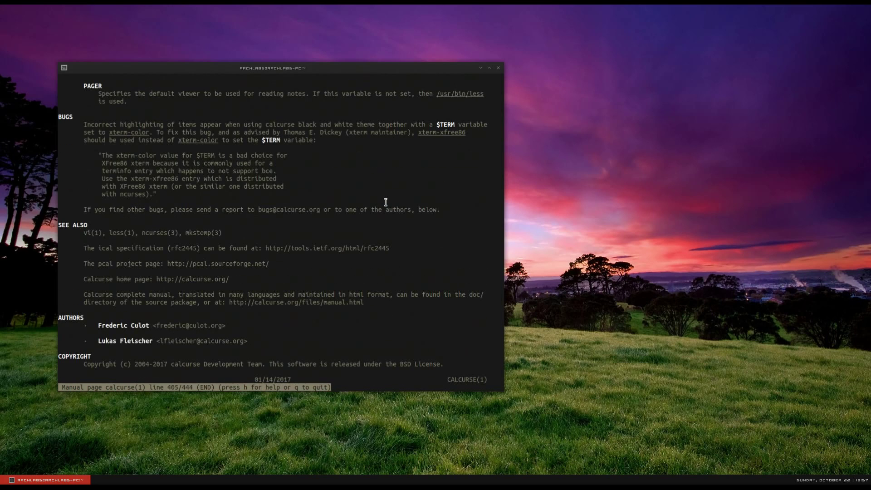
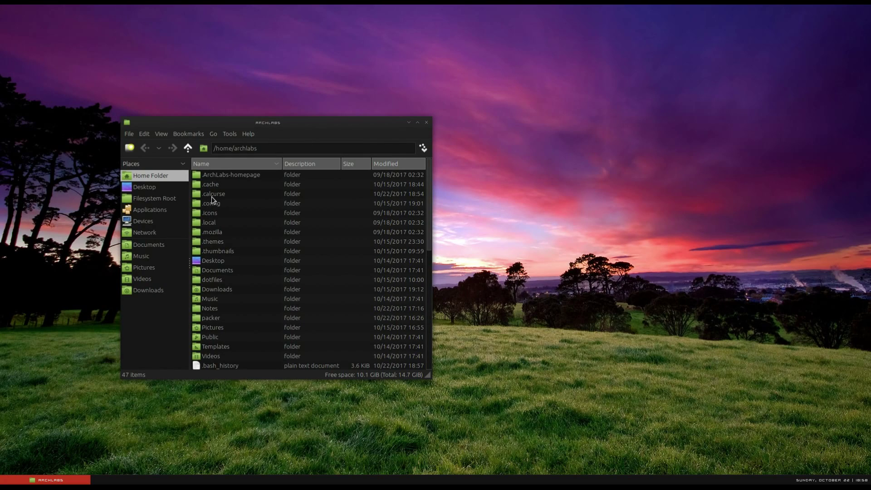
In the file manager, open the home folder's .calcurse directory, view the appointment line in the apts file, and close the editor
{"action": "double_click", "coordinate": [214, 195]}
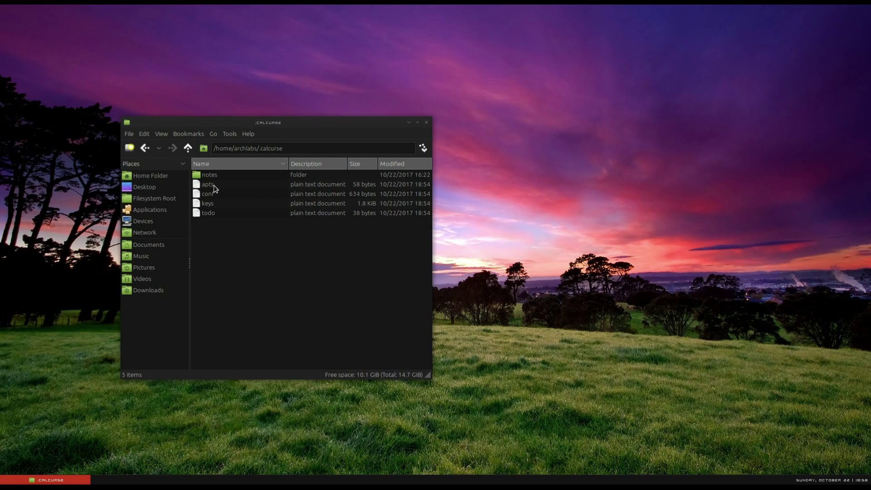
{"action": "double_click", "coordinate": [211, 185]}
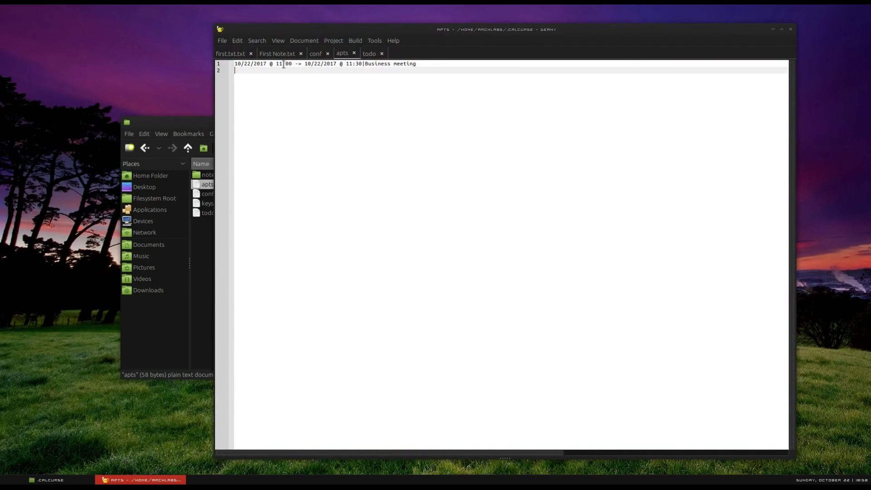
{"action": "triple_click", "coordinate": [282, 64]}
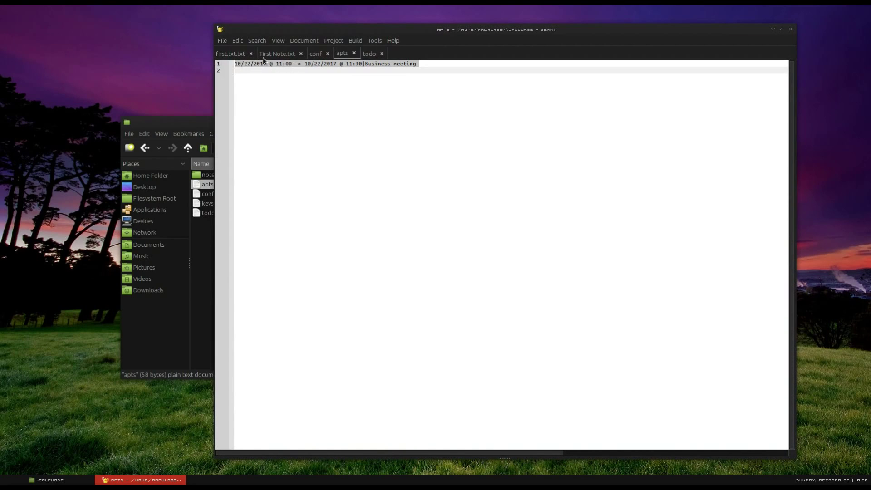
{"action": "left_click", "coordinate": [791, 31]}
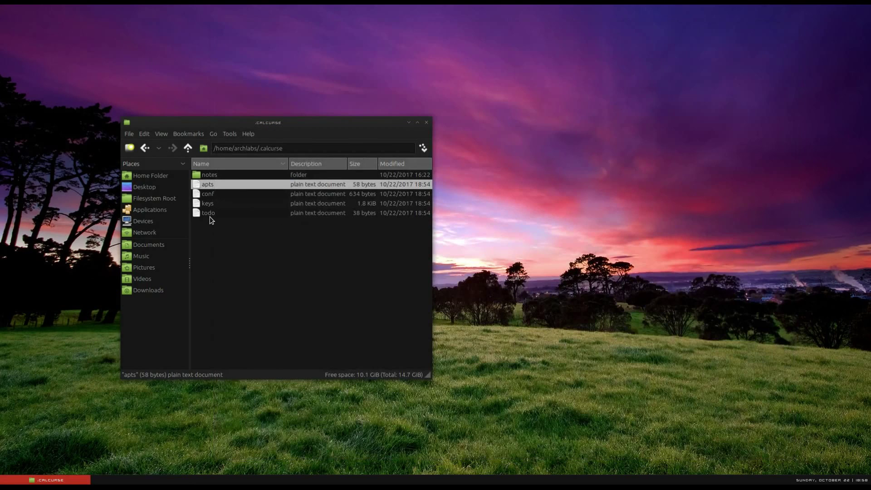
View the TODO entries in the todo file, selecting both lines, and close the text editor and the file manager
{"action": "double_click", "coordinate": [211, 216]}
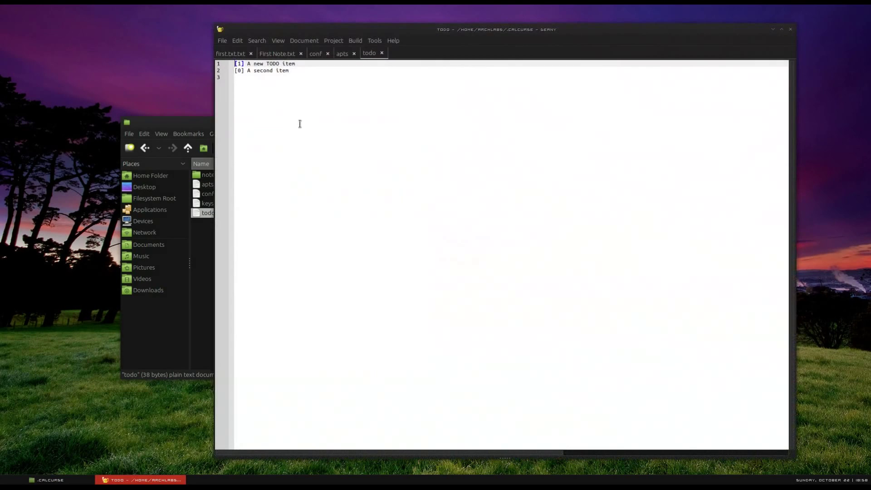
{"action": "left_click_drag", "start_coordinate": [305, 70], "coordinate": [232, 61]}
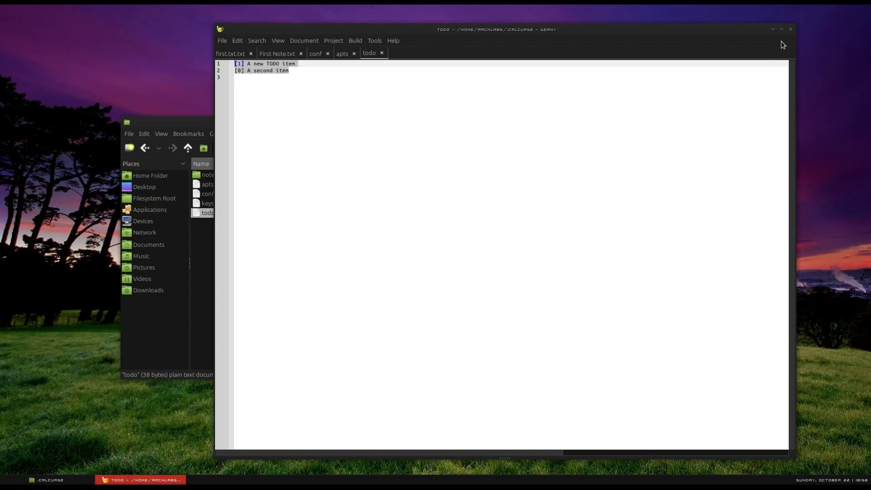
{"action": "left_click", "coordinate": [790, 29]}
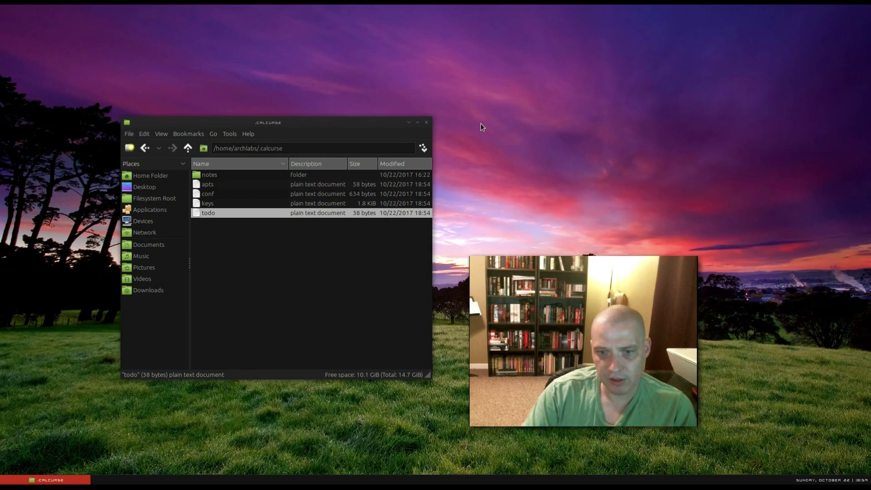
{"action": "key", "text": "ctrl+q"}
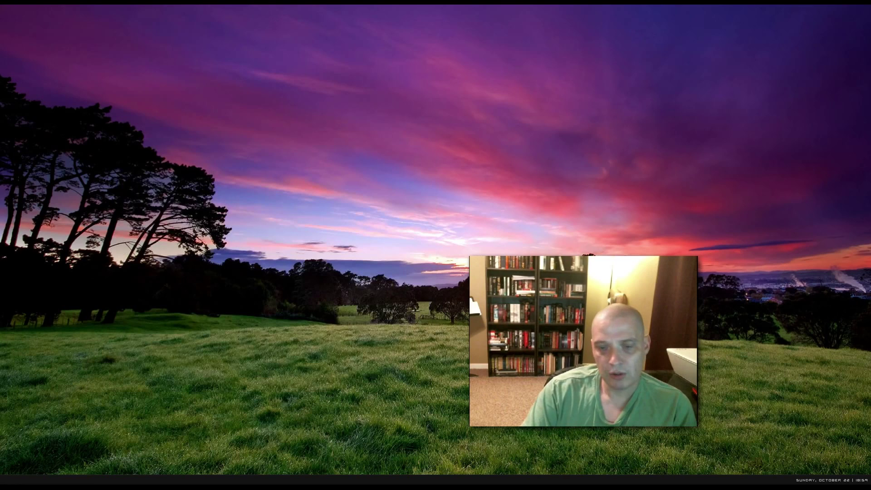